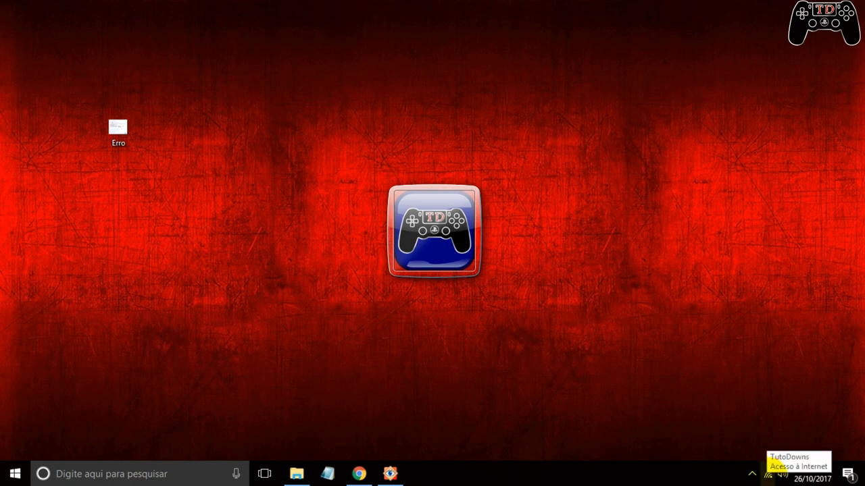
Open the properties of the active Wi-Fi connection from the Network and Sharing Center
right_click(769, 473)
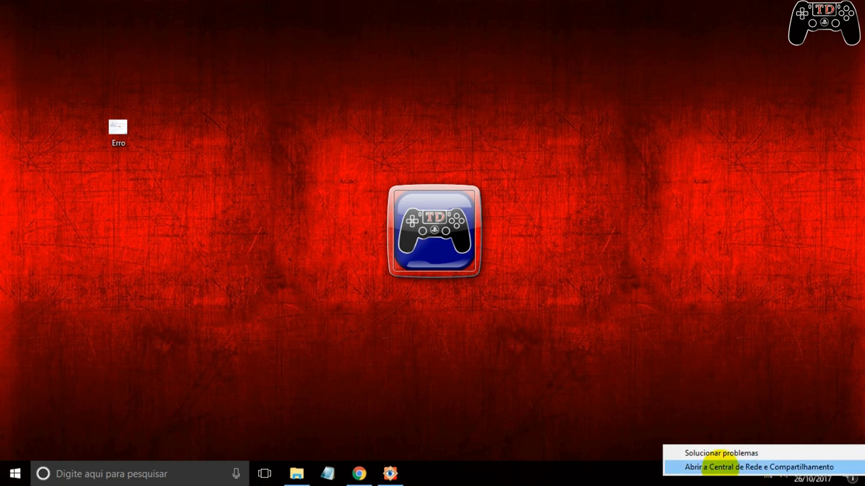
click(720, 466)
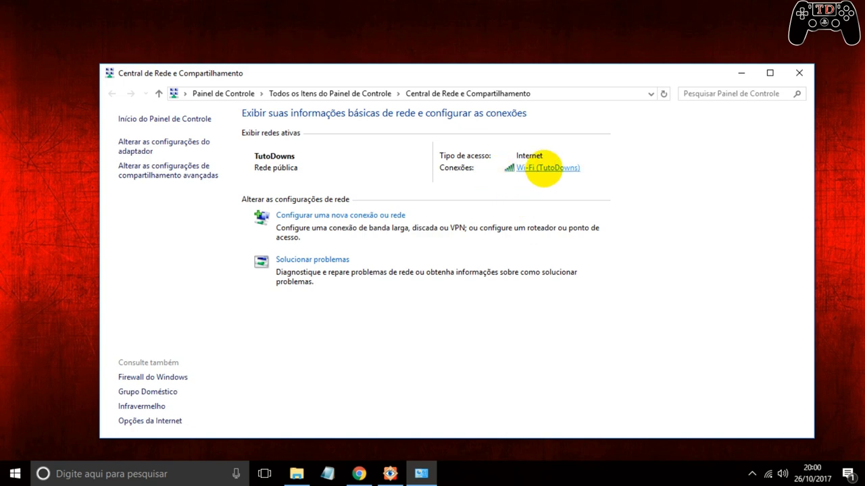
click(544, 169)
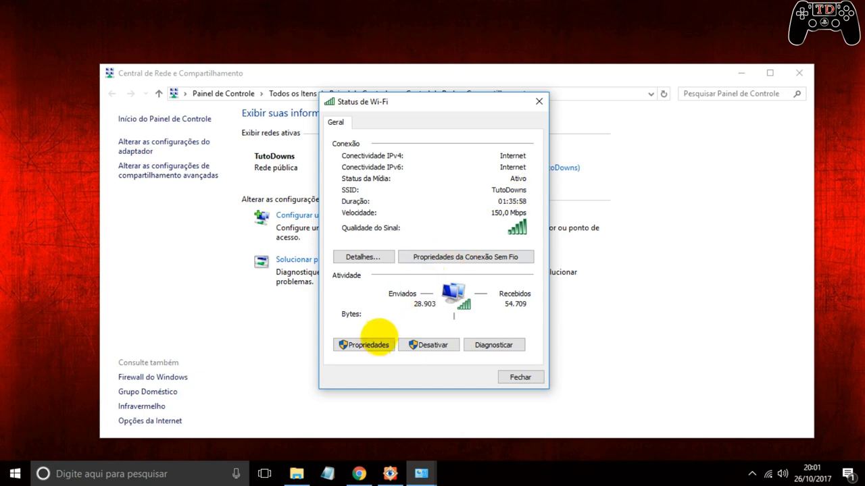
click(368, 344)
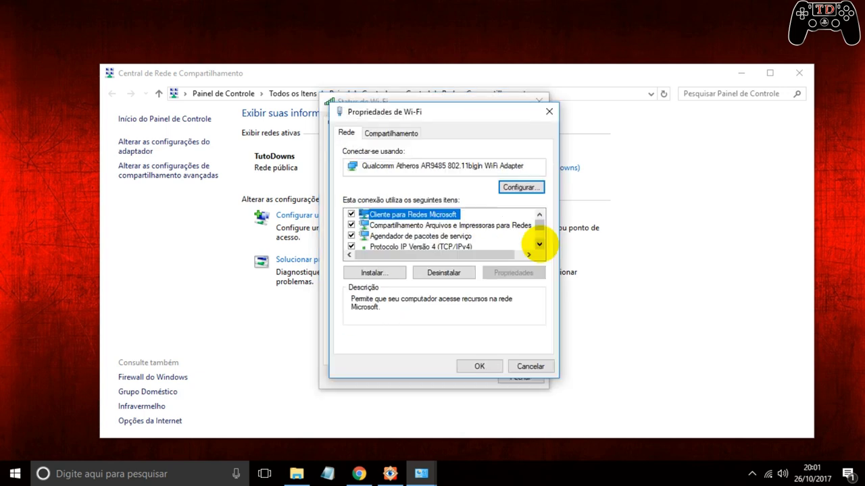
Open the Internet Protocol Version 4 (TCP/IPv4) properties of the Wi-Fi adapter and move the dialog higher up
click(538, 244)
click(538, 243)
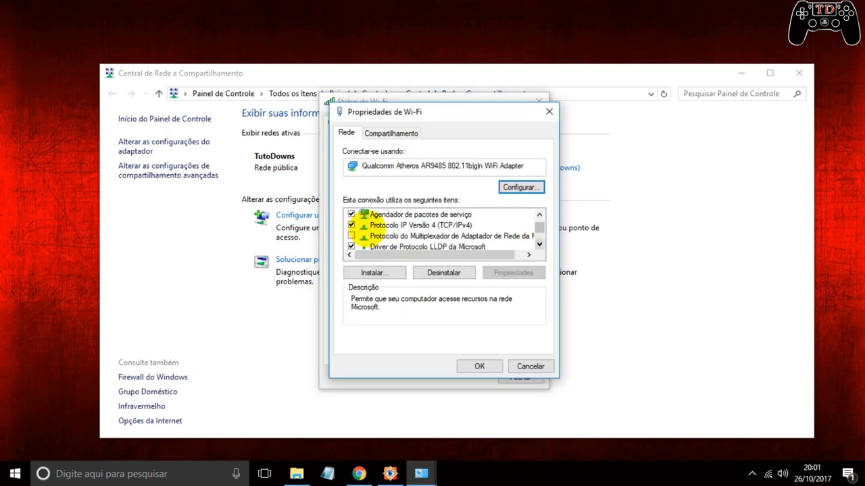
click(382, 225)
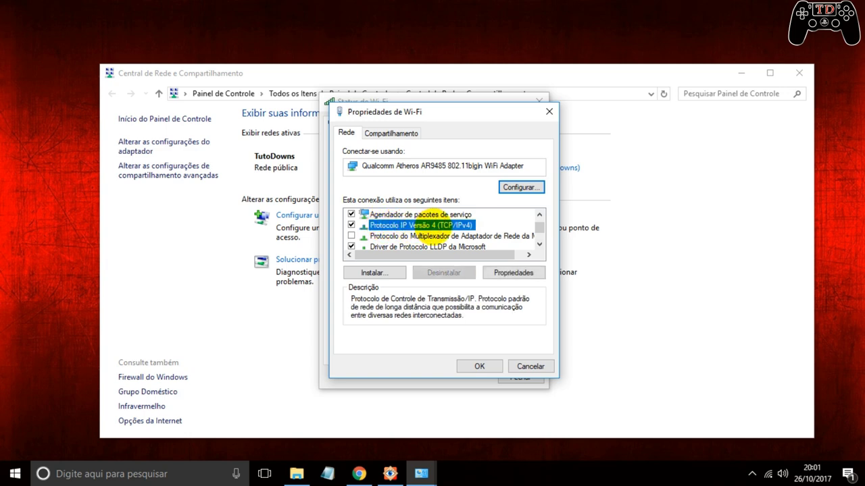
double_click(425, 227)
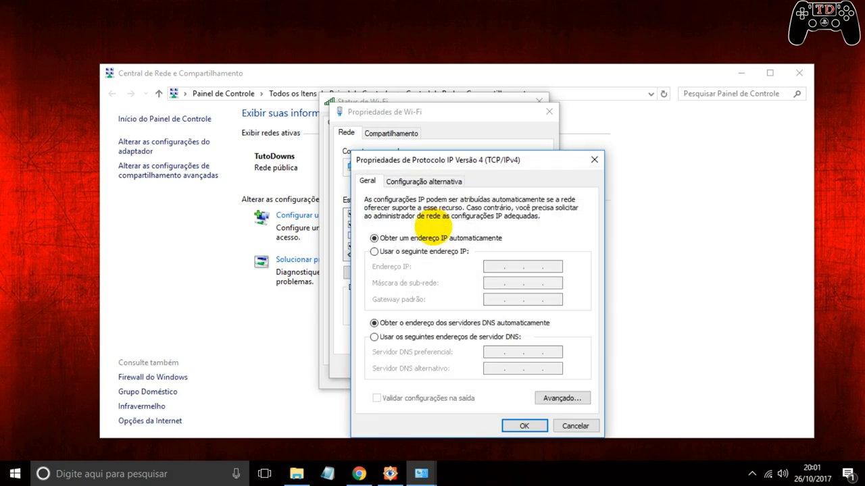
drag(474, 163, 469, 114)
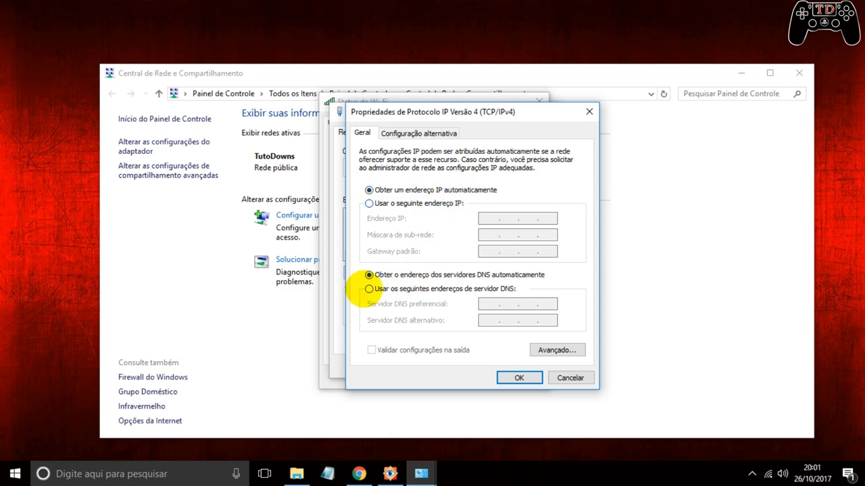
Switch to manually specified DNS servers and set the preferred DNS server to 208.67.222.222
click(369, 289)
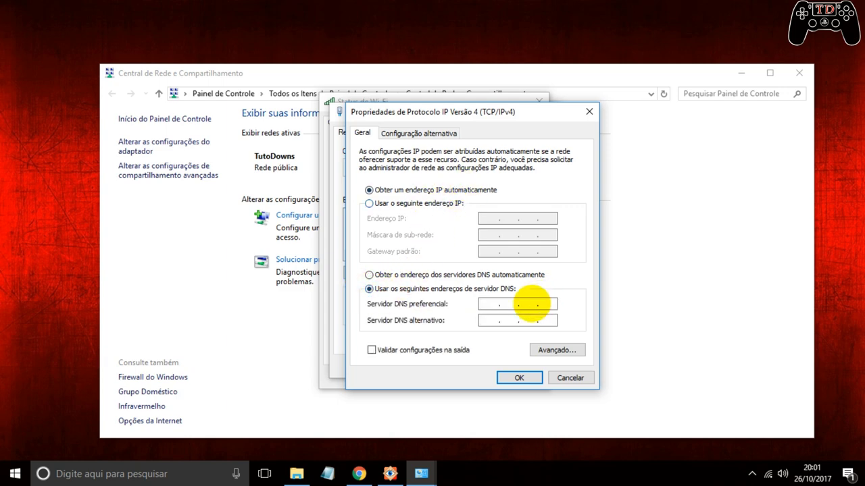
click(490, 304)
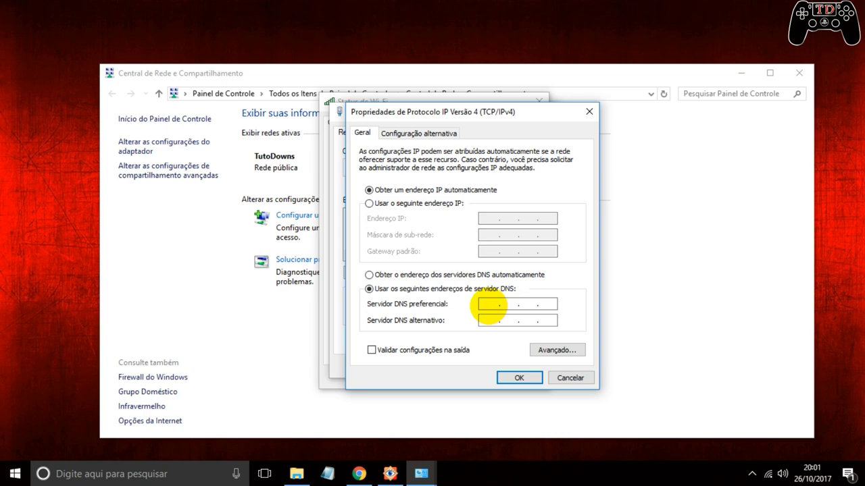
text(20)
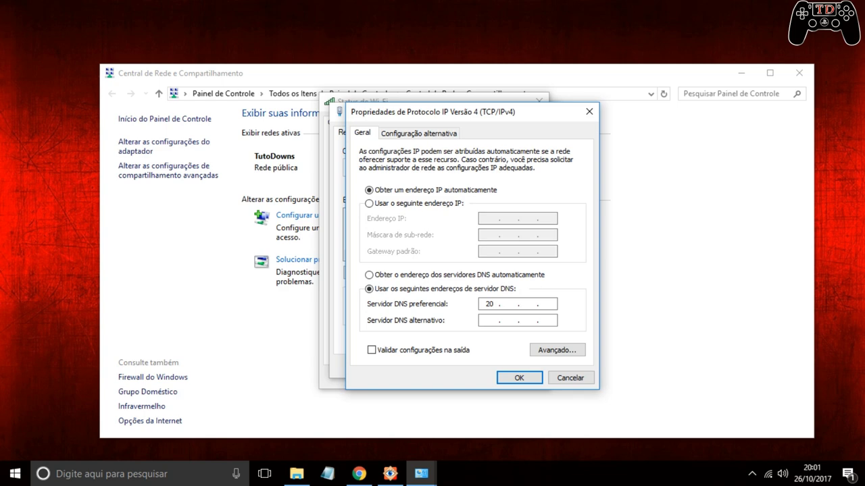
text(8 . 67)
click(531, 304)
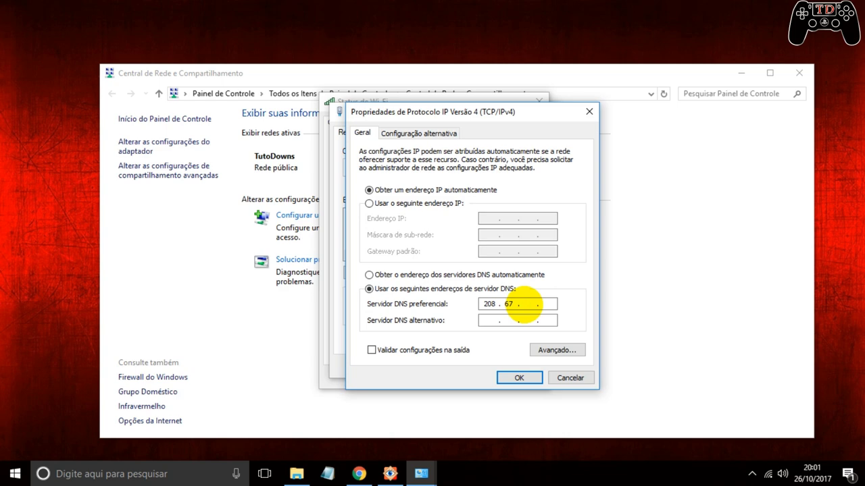
text(222 . )
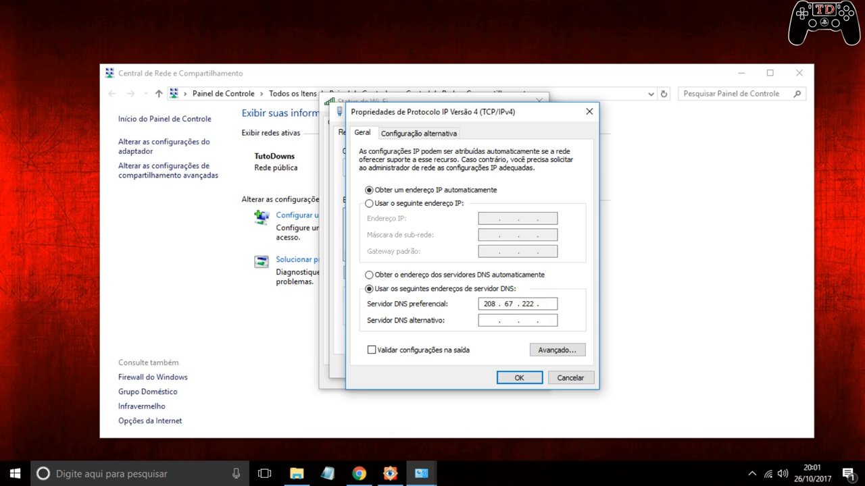
text(222)
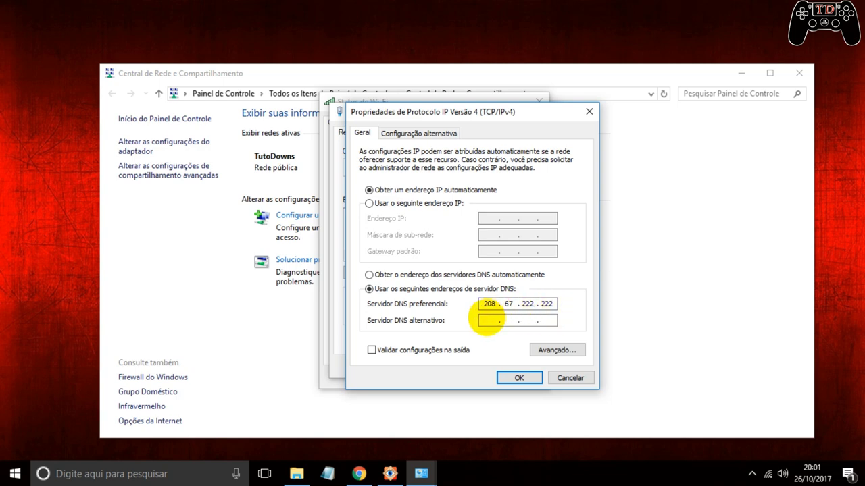
Set the alternate DNS server to 8.8.8.8 and save the settings, closing all the Wi-Fi dialogs
click(487, 320)
text(8 . . .)
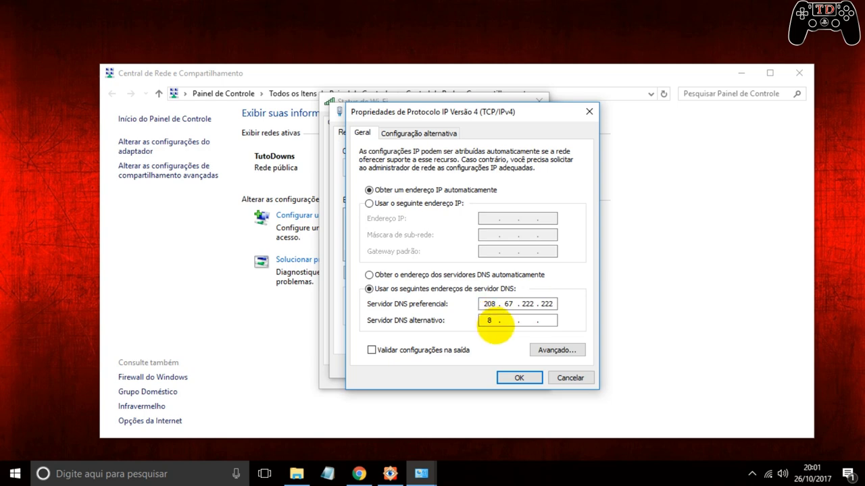
click(509, 322)
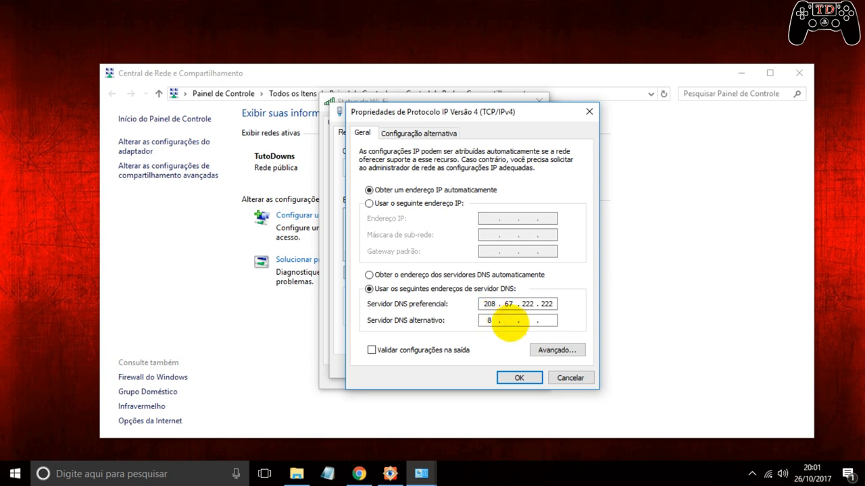
text(8.)
click(528, 320)
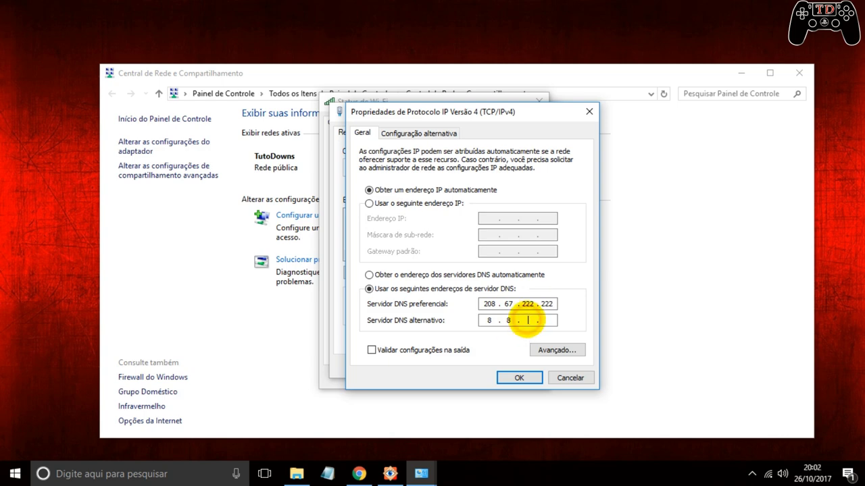
text(8)
click(548, 321)
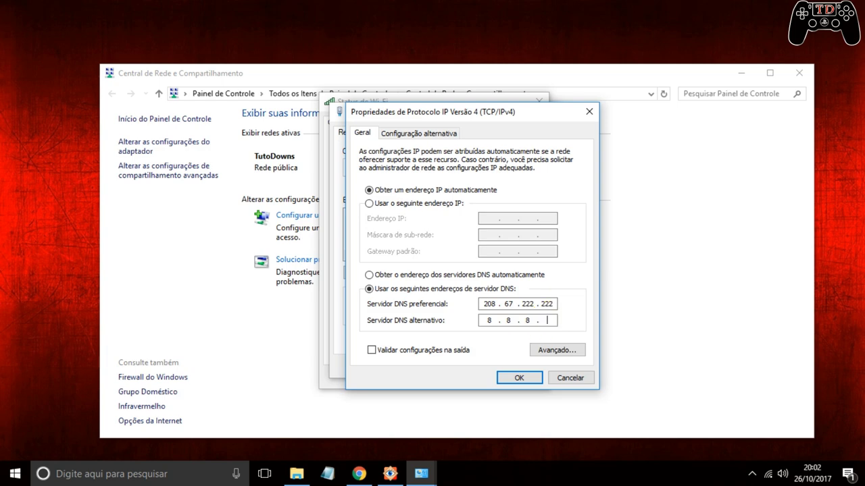
text(8)
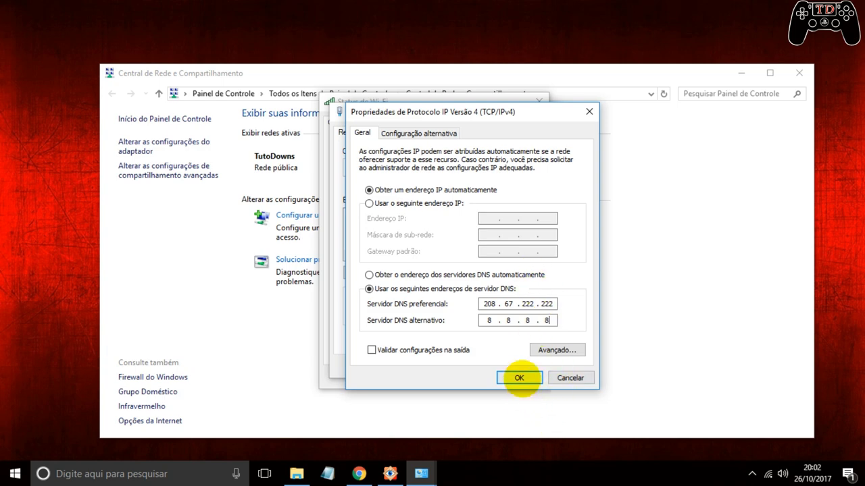
click(519, 378)
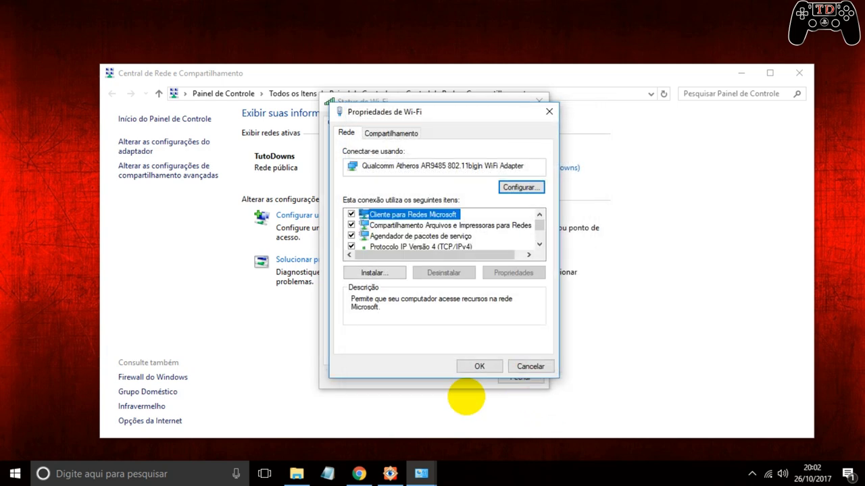
click(479, 367)
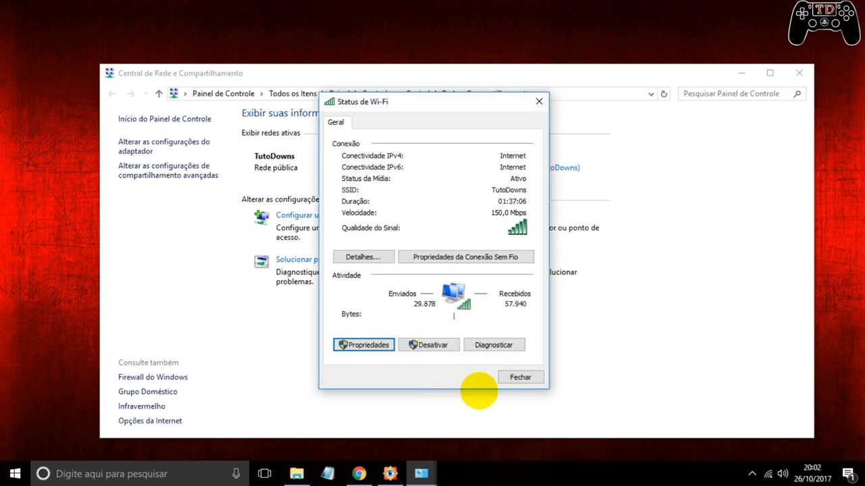
click(514, 376)
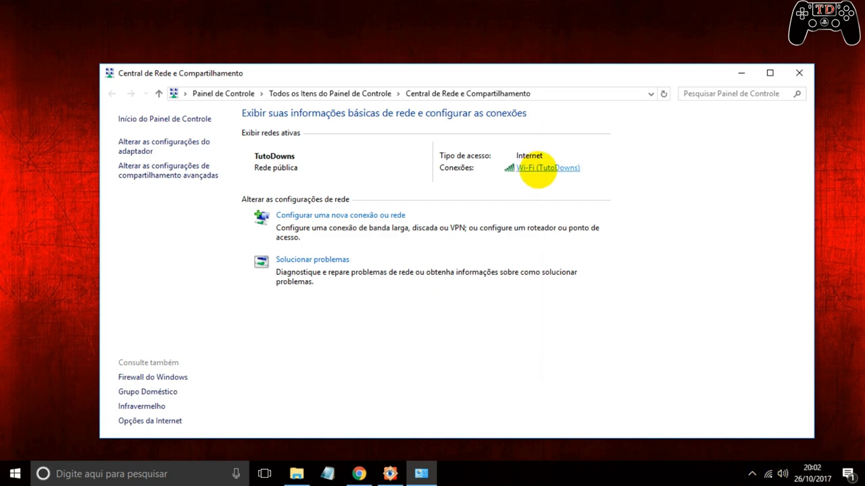
Reopen the Wi-Fi connection's Internet Protocol Version 4 (TCP/IPv4) properties
click(538, 169)
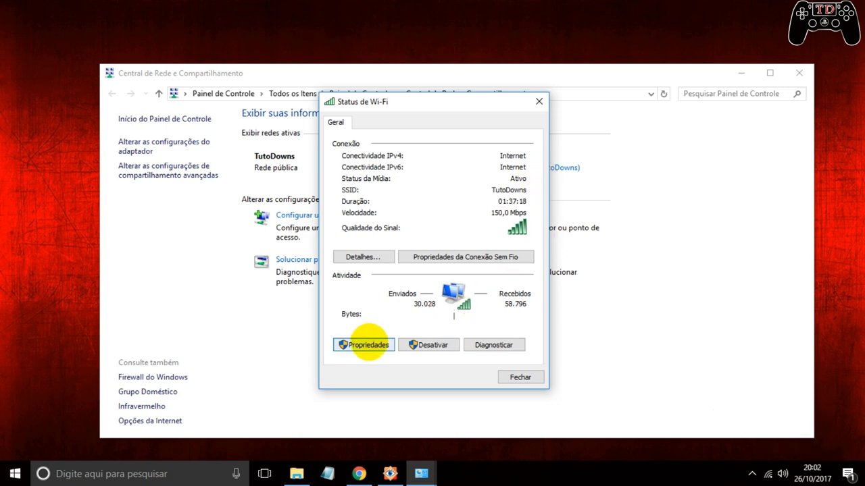
click(363, 345)
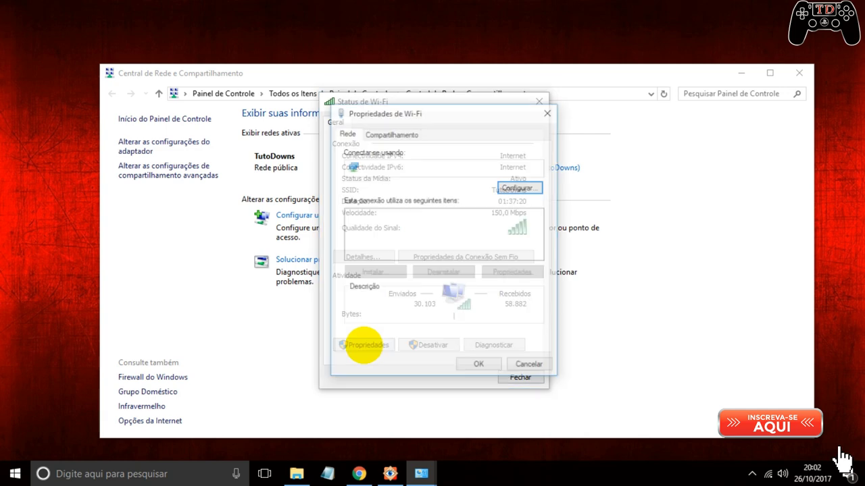
click(539, 244)
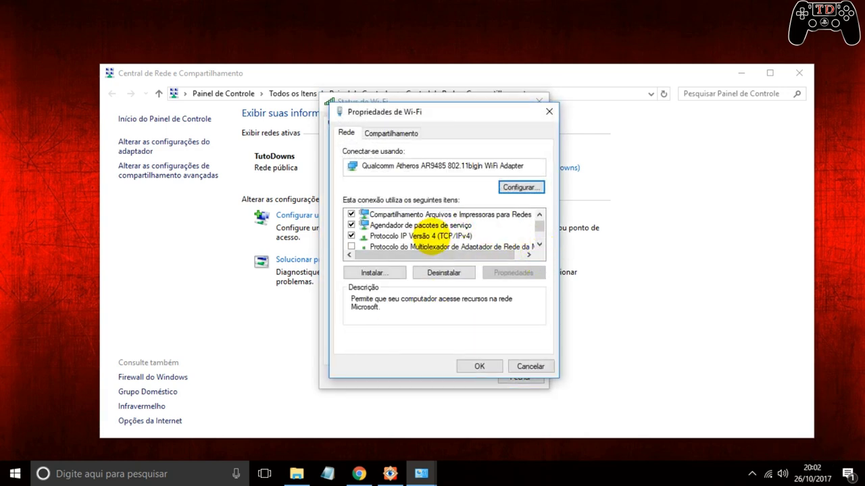
double_click(422, 236)
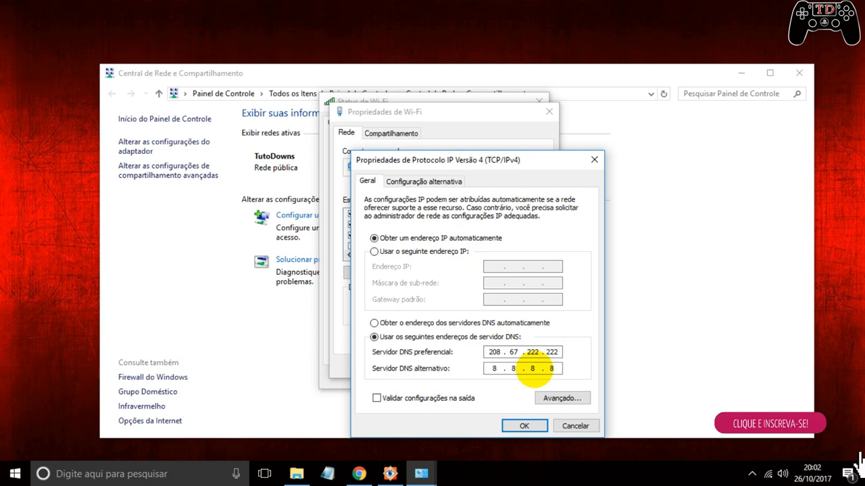
Set the alternate DNS server to 8.8.4.4, save the Wi-Fi settings and minimize the Network and Sharing Center
click(533, 368)
key(BackSpace)
text(4)
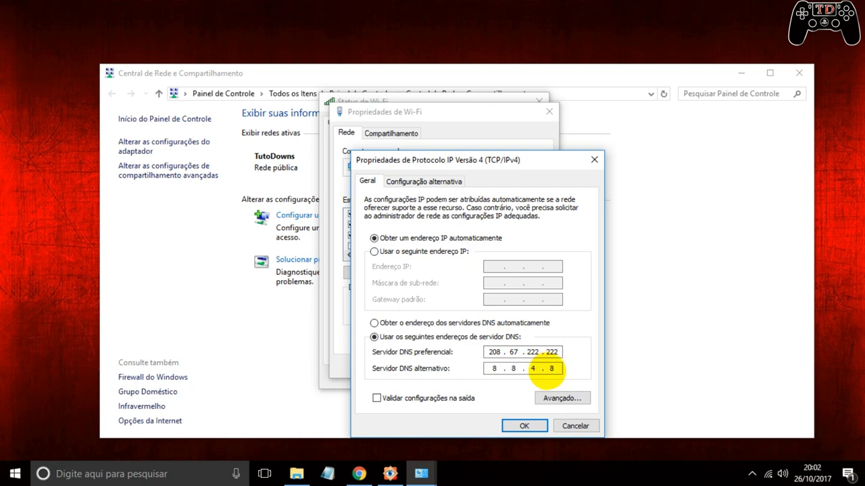
click(551, 369)
key(BackSpace)
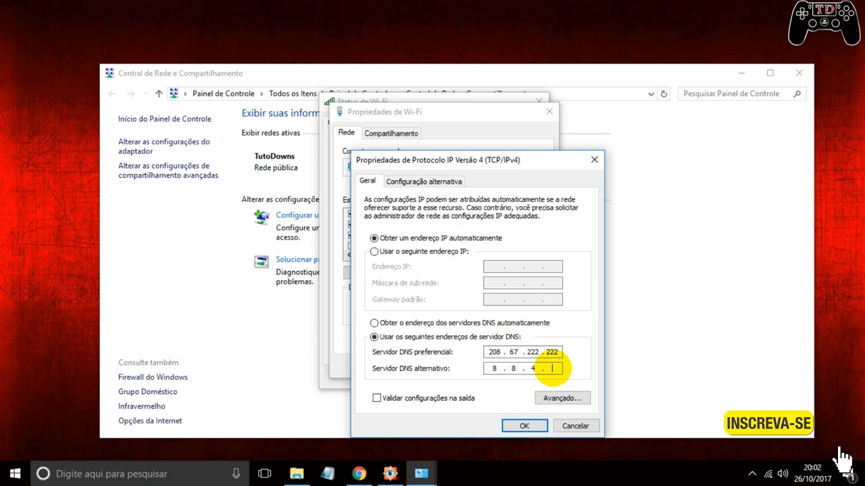
text(4)
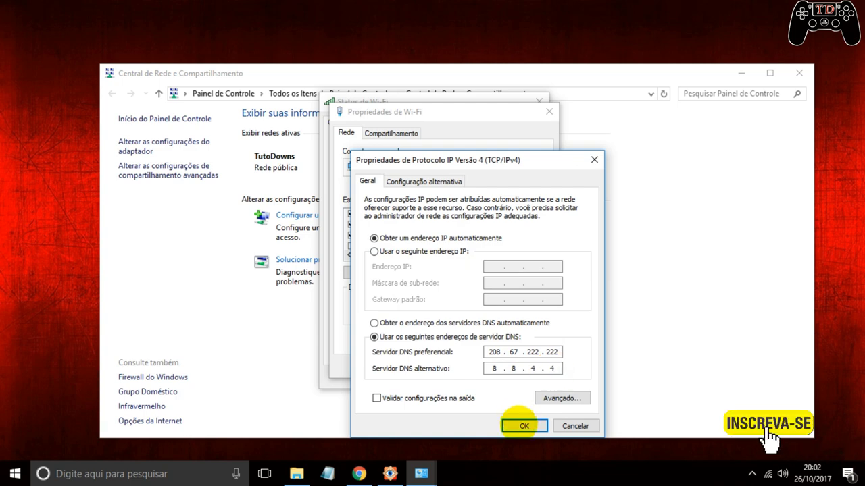
click(524, 425)
click(478, 363)
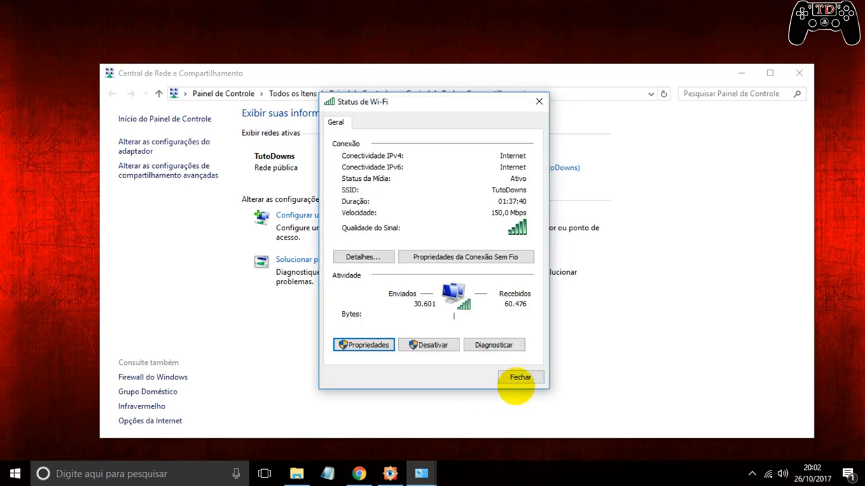
click(519, 377)
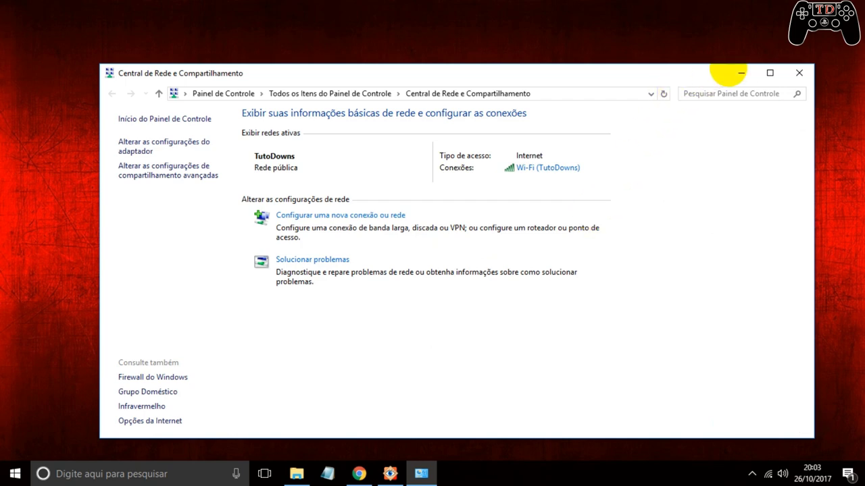
click(740, 73)
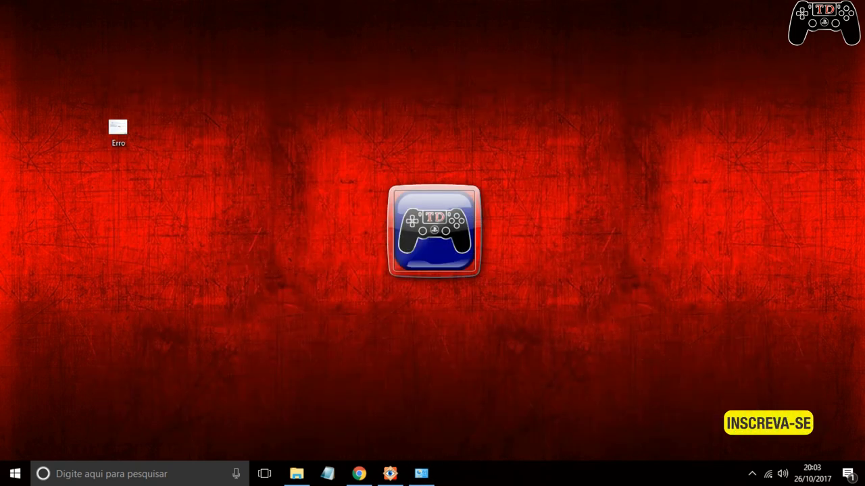